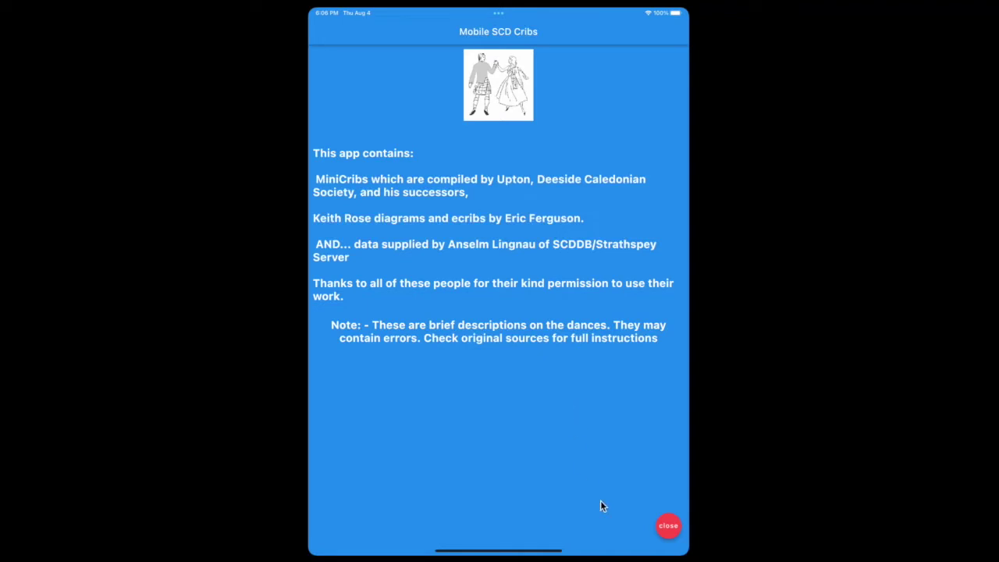
Step: Close the About page that credits the dance crib sources
left_click(669, 529)
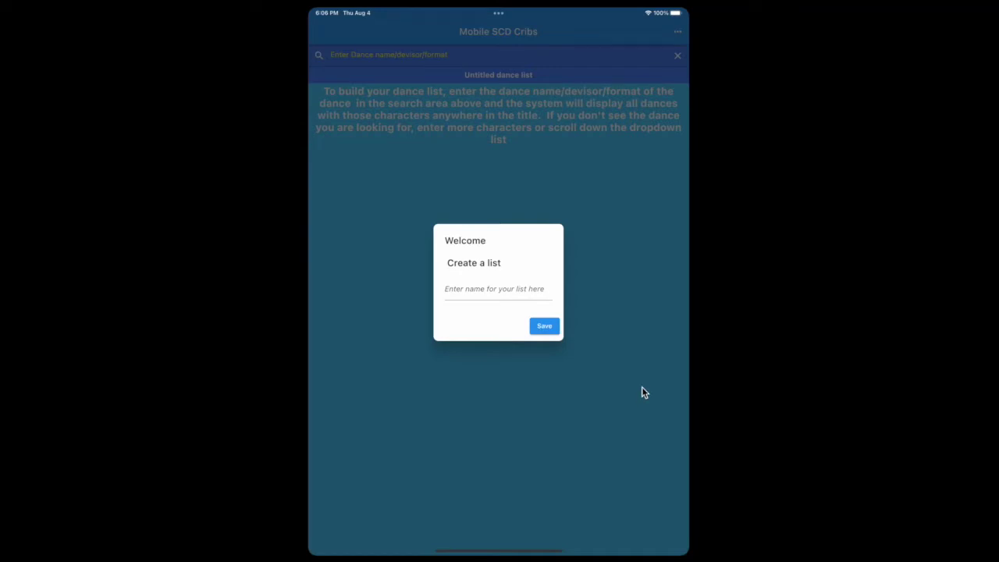
Step: Name the new dance list 'List 1' in the Welcome dialog and save it
left_click(509, 294)
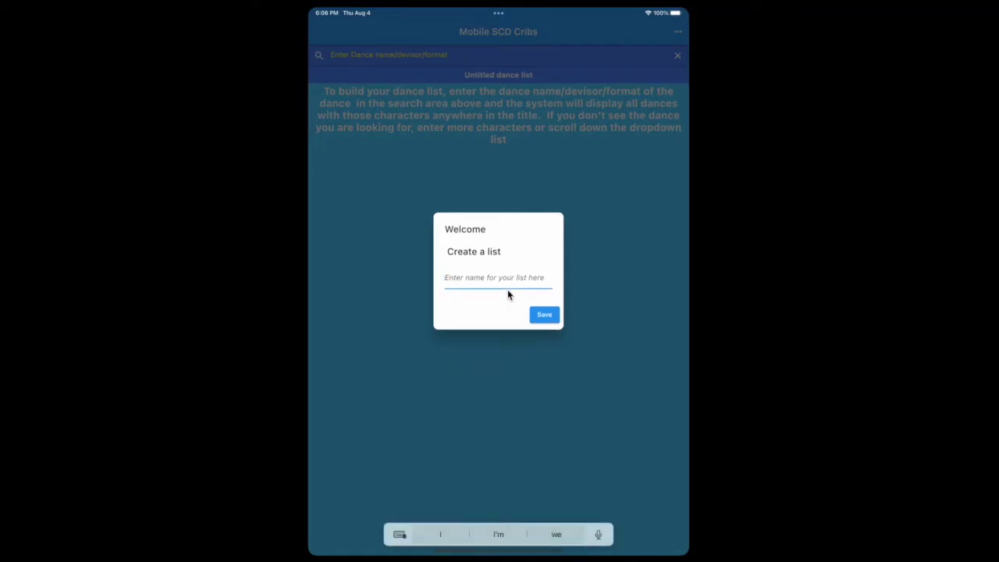
type("List 1")
left_click(541, 316)
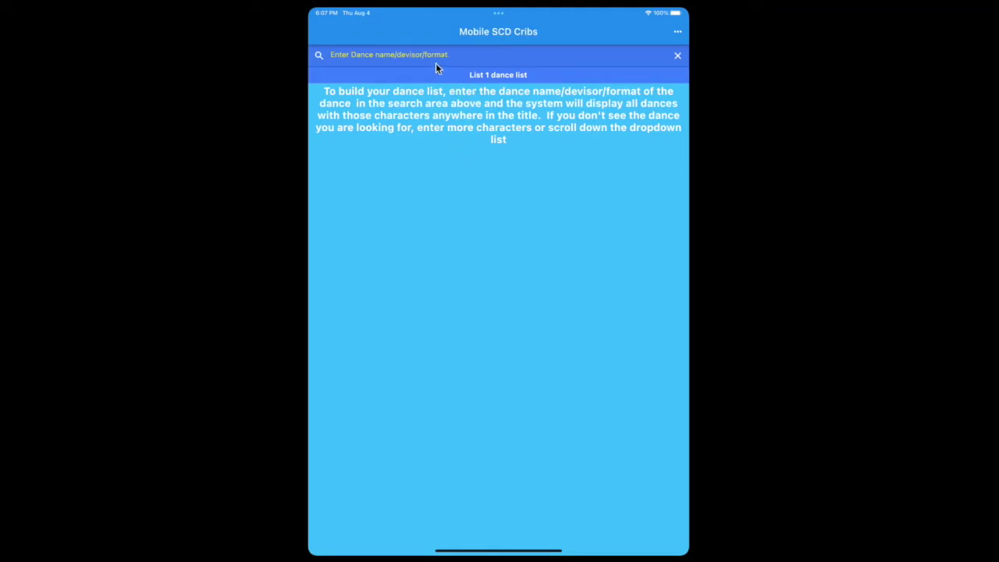
Step: Search 'follow m' and add Follow Me Home (32J - 3C/4L) to List 1
left_click(433, 56)
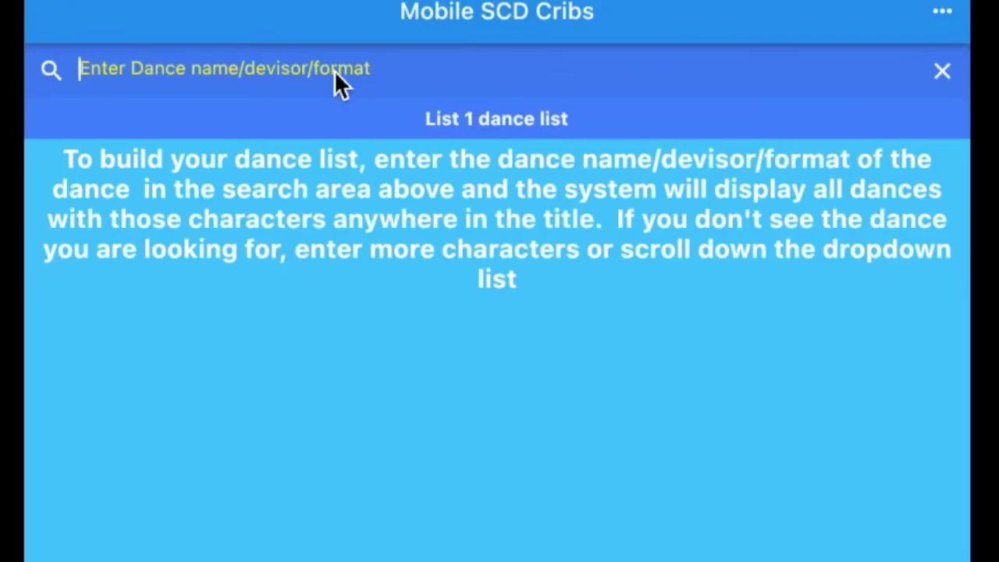
type("f")
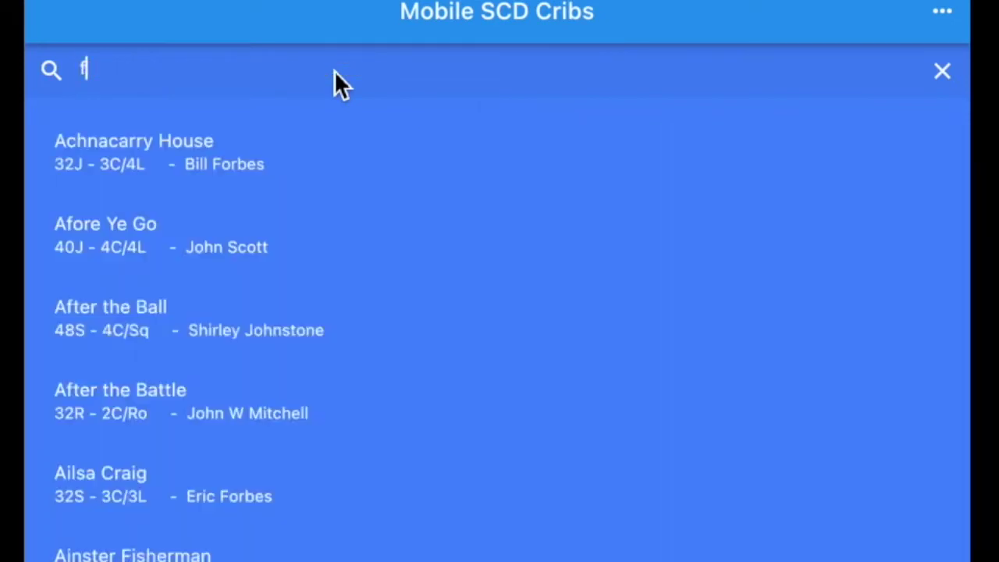
type("ollow")
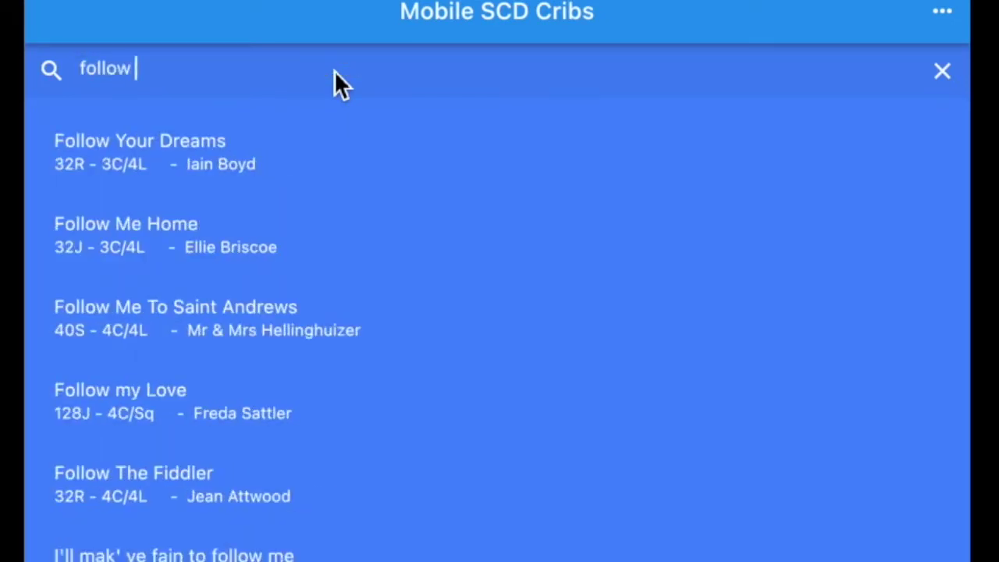
type(" m")
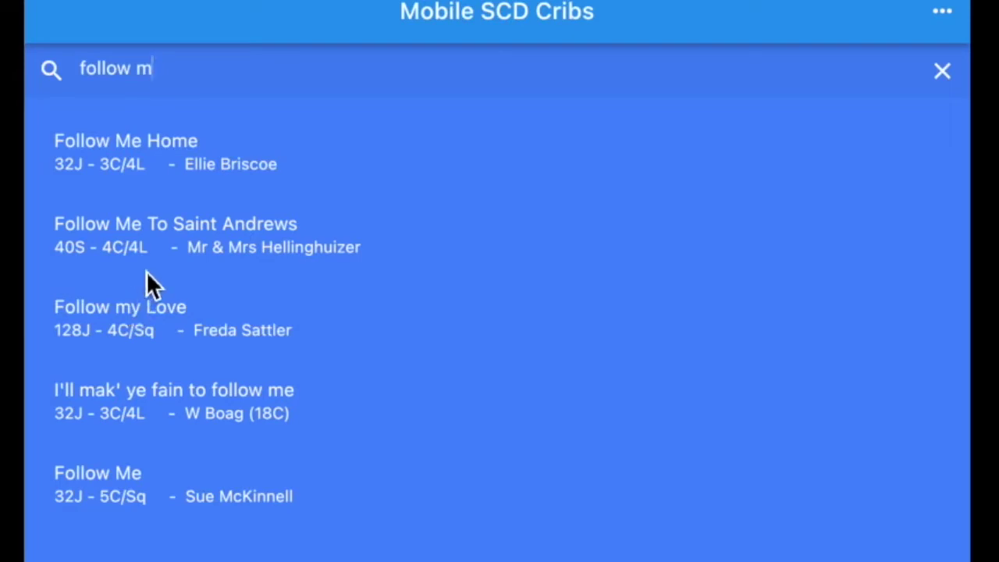
left_click(133, 151)
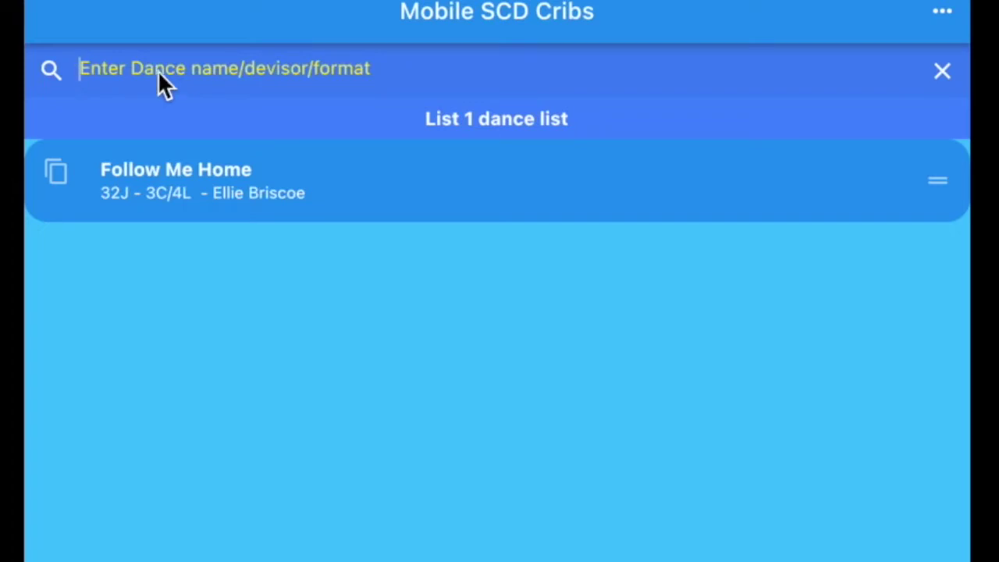
Step: Search 'drewr' and add The Alexandria Reel (48J - 4C/4L) as the second dance
type("dr")
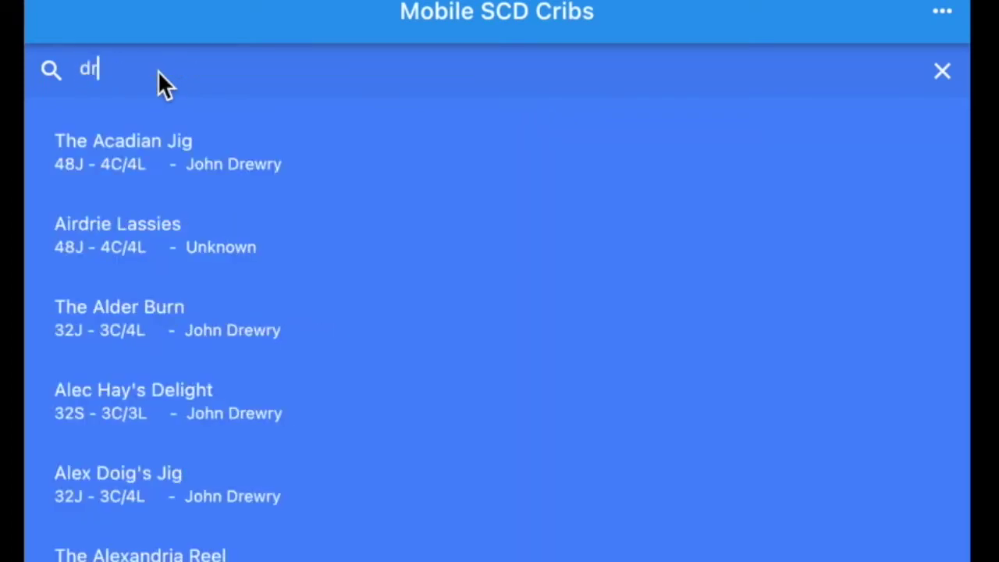
type("ewry")
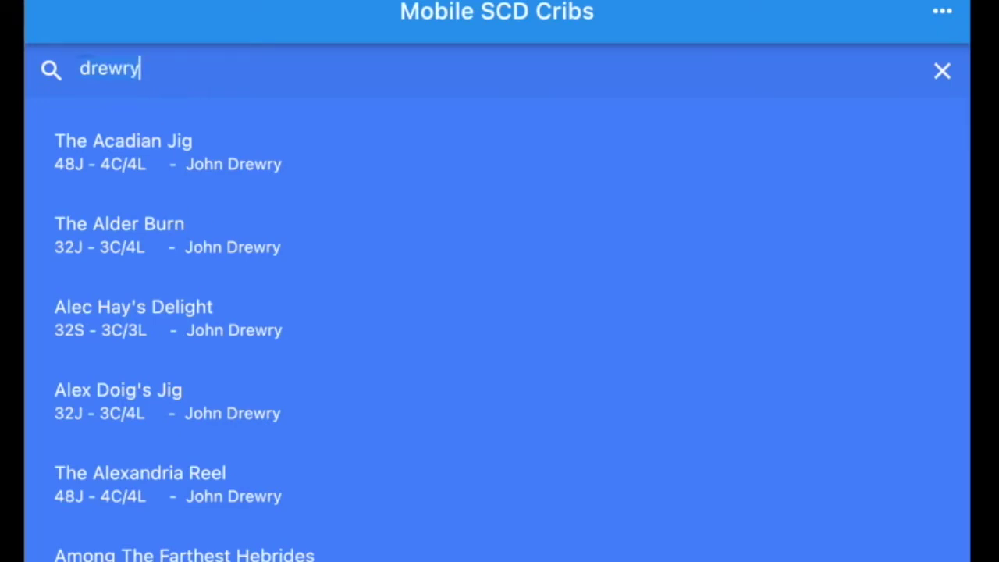
scroll(369, 535, "down", 3)
scroll(369, 535, "down", 3)
scroll(399, 339, "up", 6)
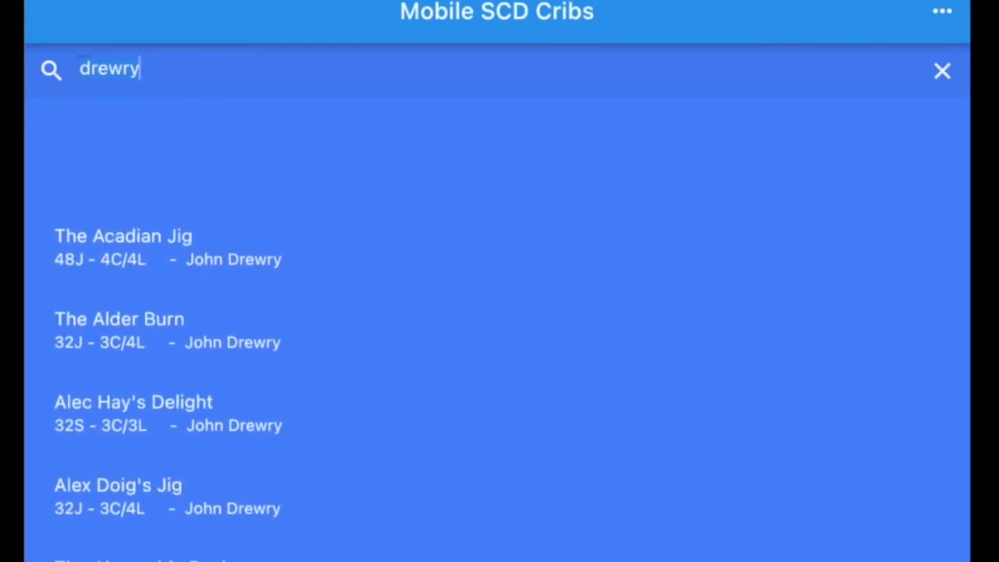
scroll(398, 339, "down", 4)
scroll(399, 339, "up", 2)
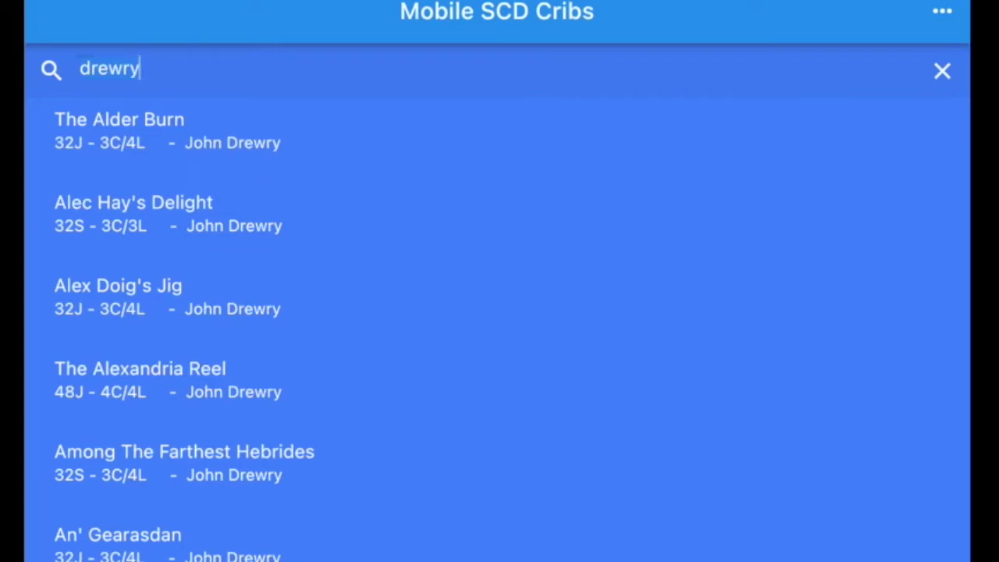
left_click(172, 384)
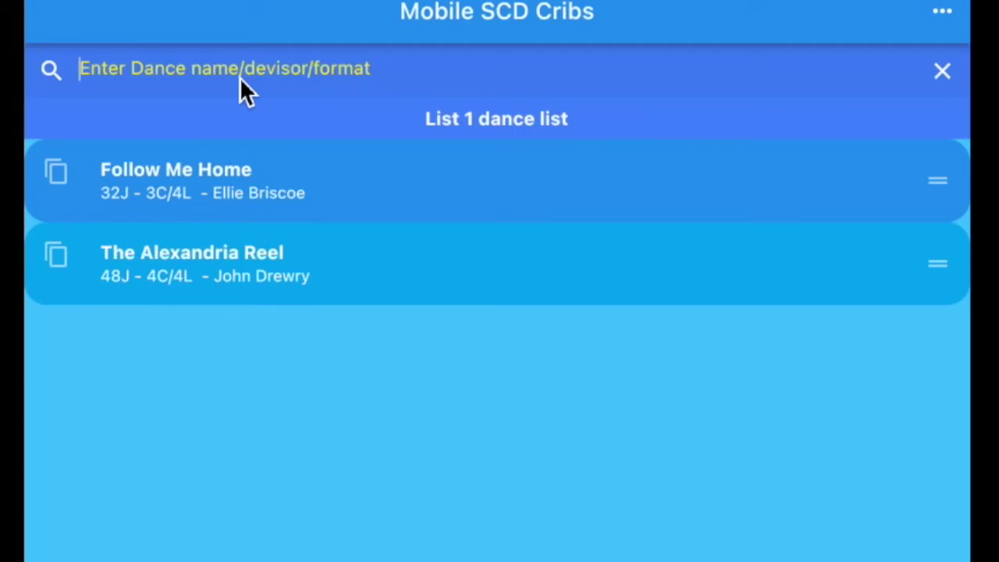
Step: Add The Black Mountain Reel (32R - 5C/5L) via a '32R - 5C' search, then clear the search
type("32")
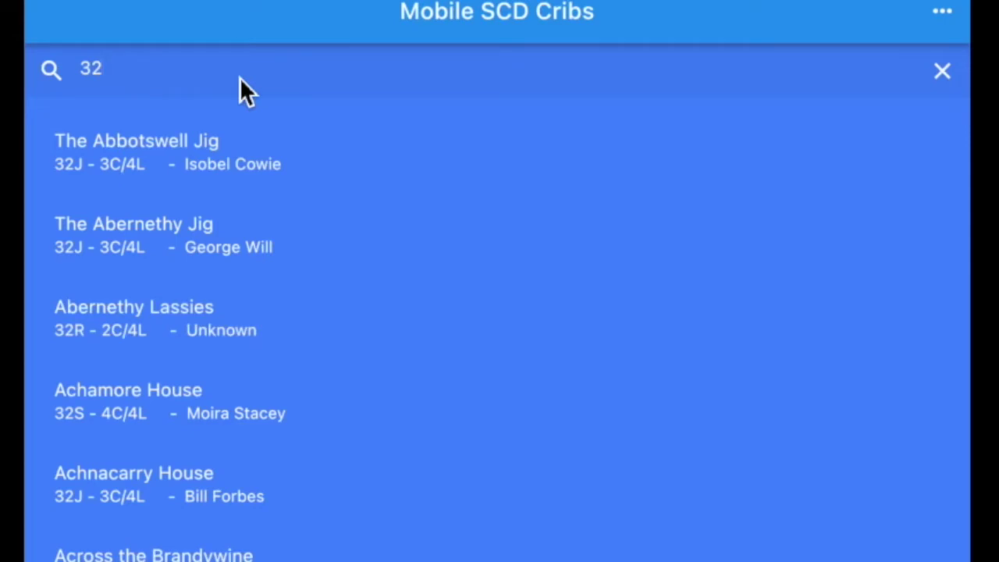
type("R")
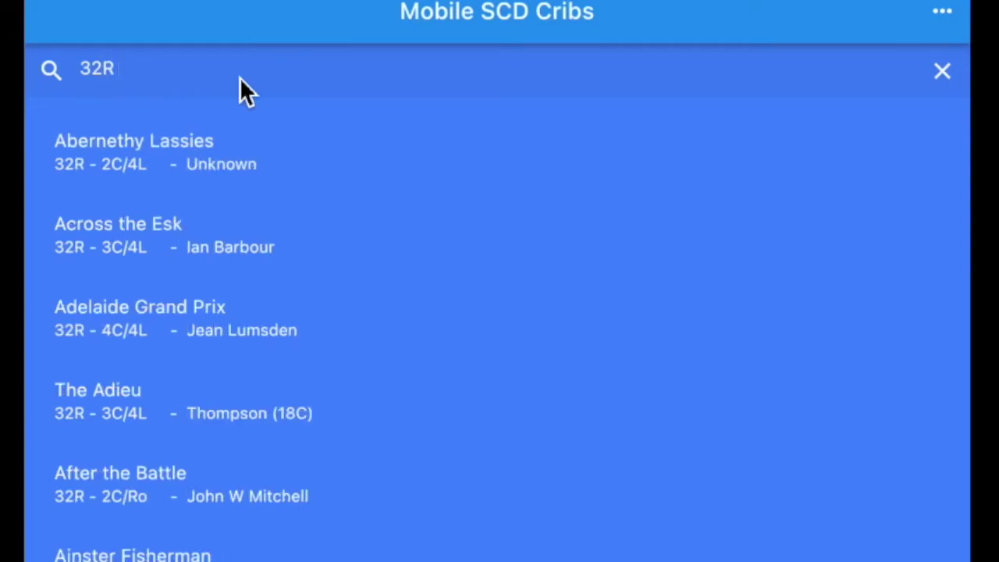
type(" - 5C")
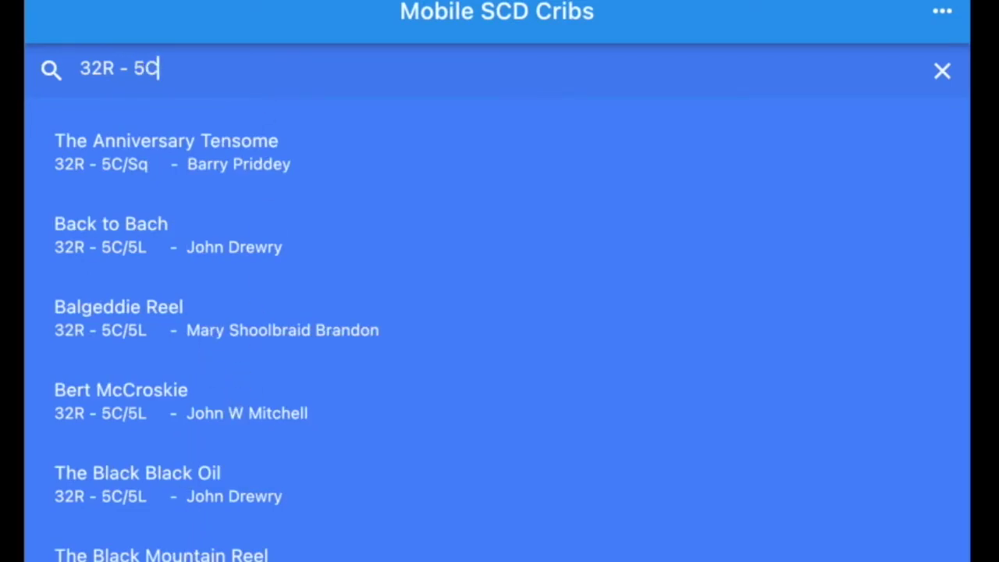
key("super+a")
key("BackSpace")
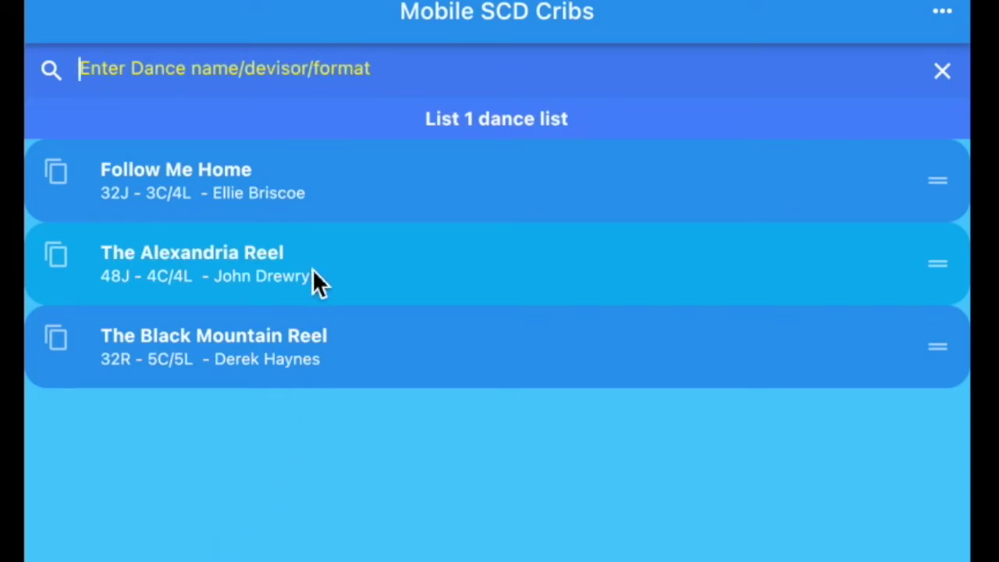
Step: Drag dances into the order Black Mountain Reel, Alexandria Reel, Follow Me Home
left_click_drag(312, 269, 300, 389)
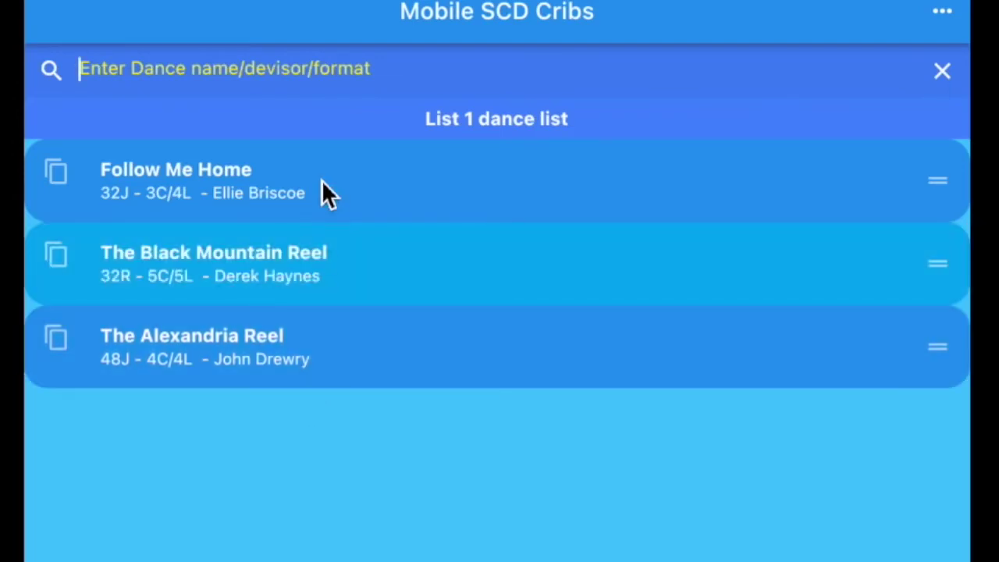
left_click_drag(321, 181, 313, 387)
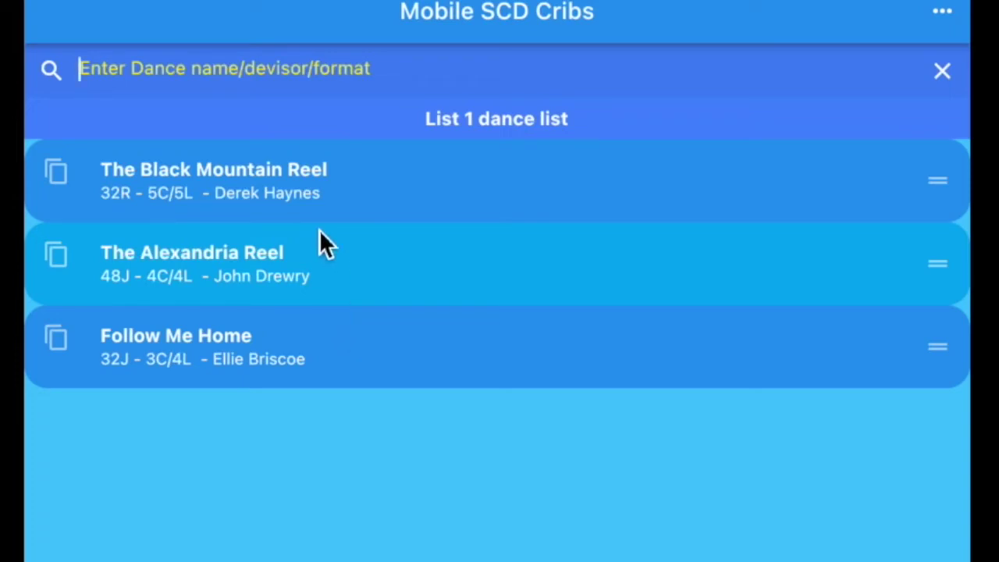
Step: View The Black Mountain Reel's crib, videos and more info, then open its rscdslondon.org.uk instructions
left_click(280, 178)
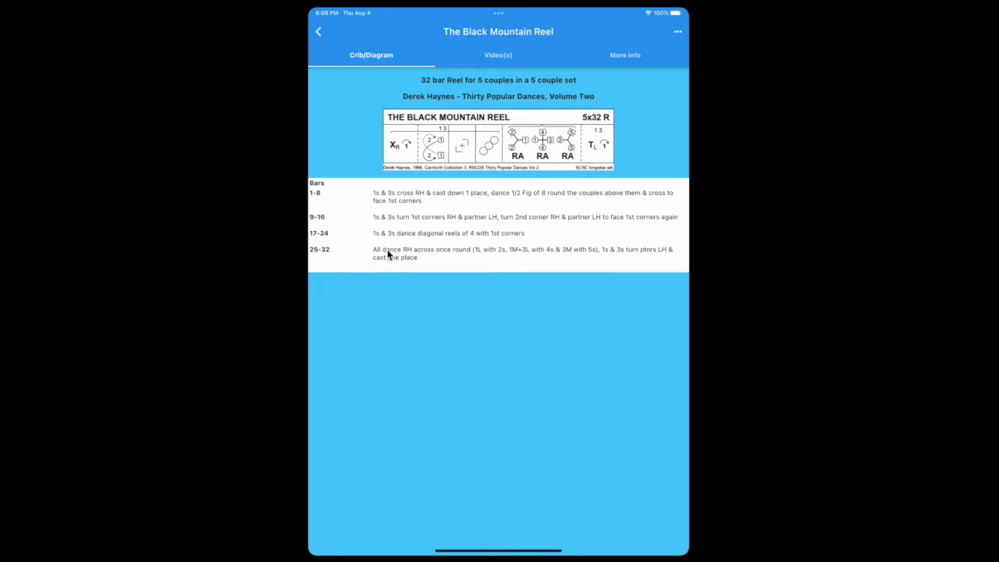
left_click(498, 57)
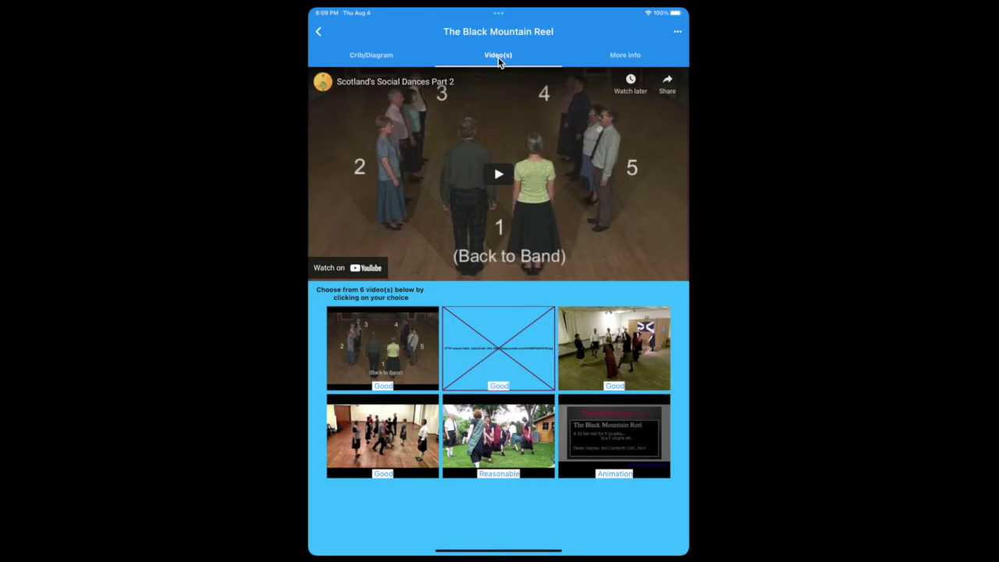
left_click(637, 56)
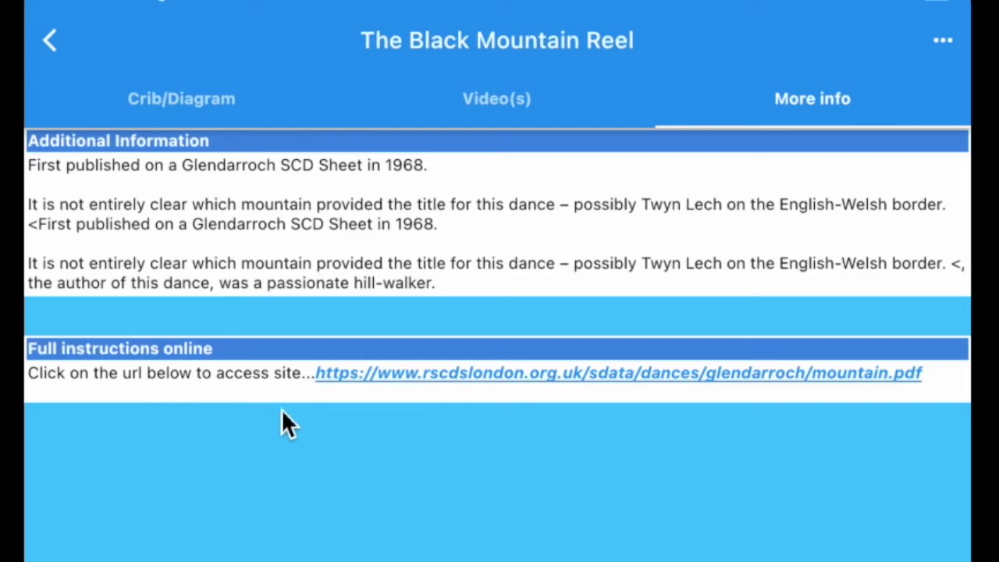
left_click(541, 378)
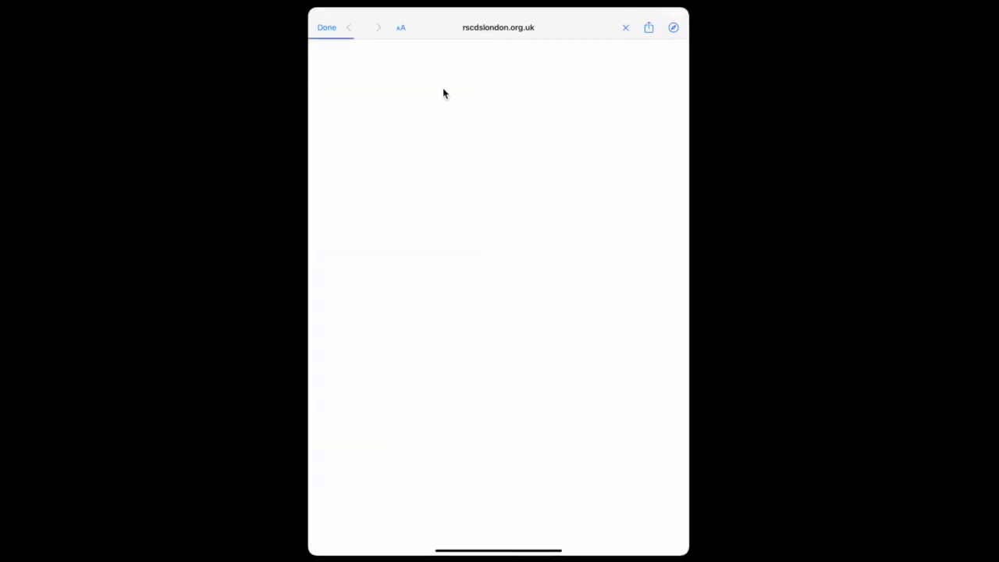
left_click(329, 27)
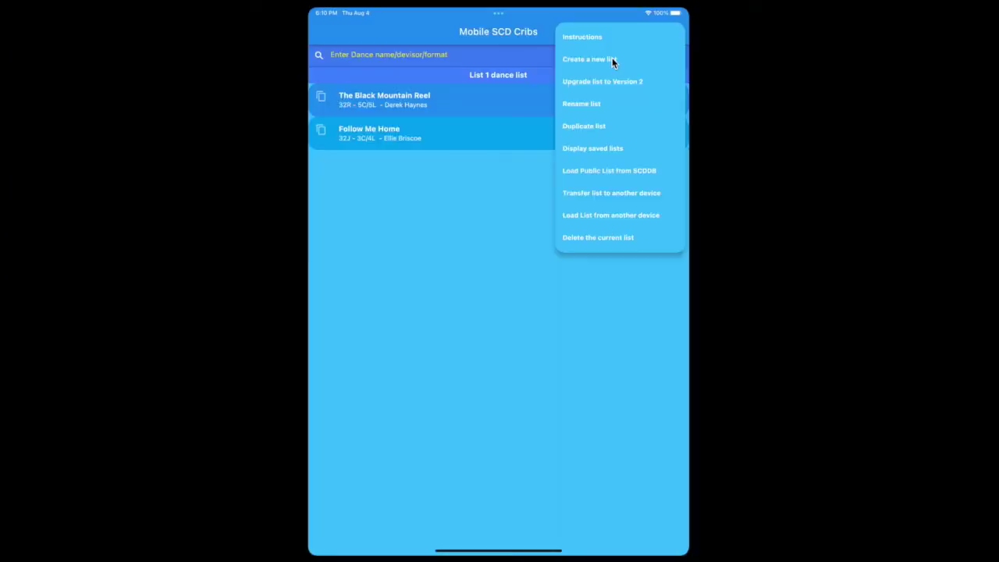
Step: Create another dance list from the ••• menu, naming it 'List 2'
left_click(612, 60)
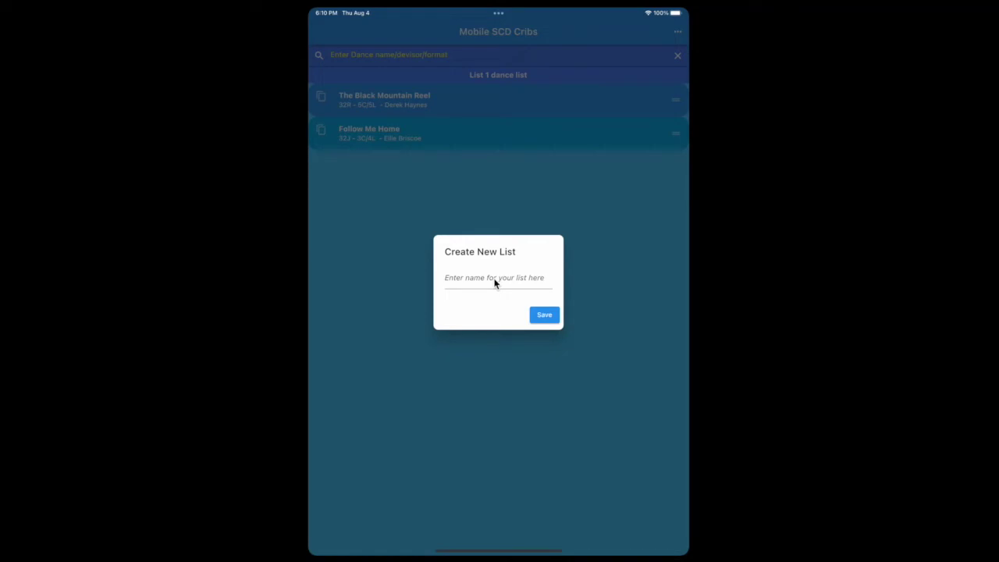
left_click(494, 283)
type("List 1")
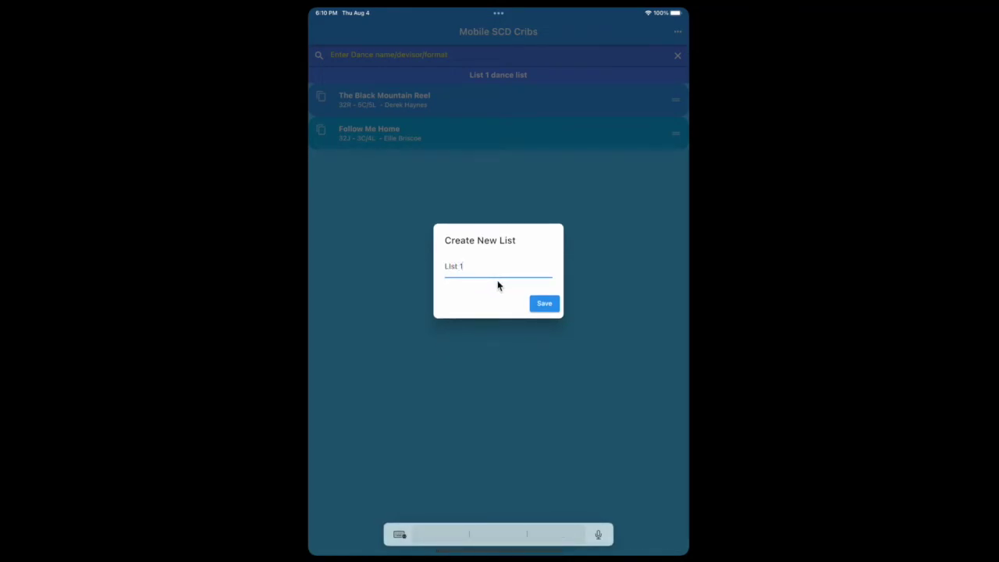
key("BackSpace")
type("2")
left_click(545, 304)
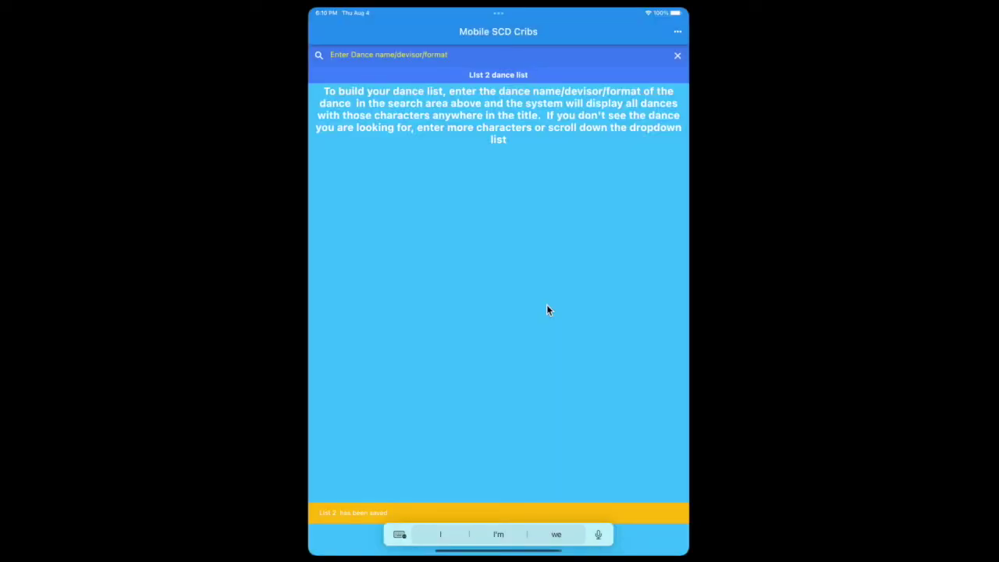
Step: Search 'abbots' to add Abbotsford Lassies, then bring up the saved lists
type("abb")
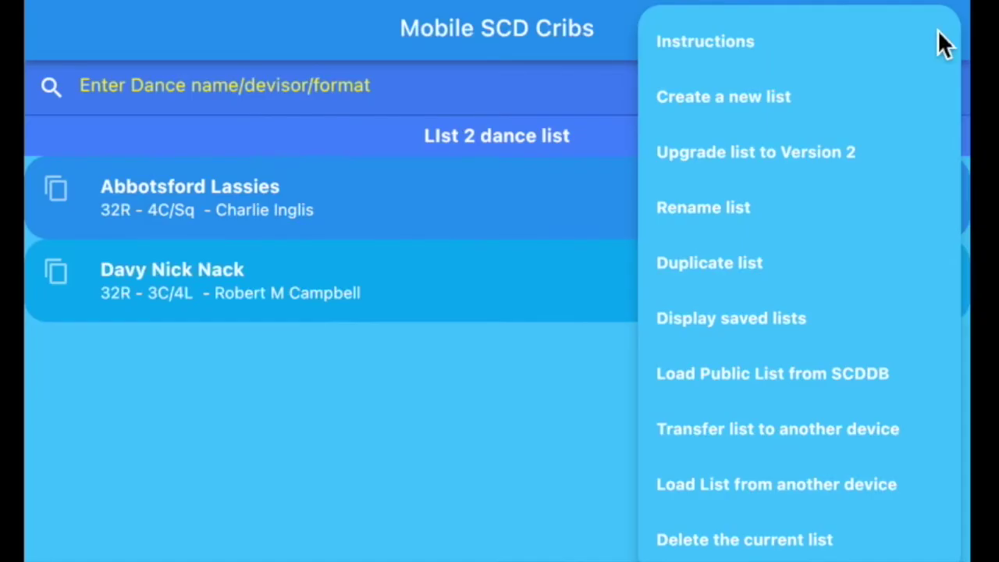
left_click(762, 320)
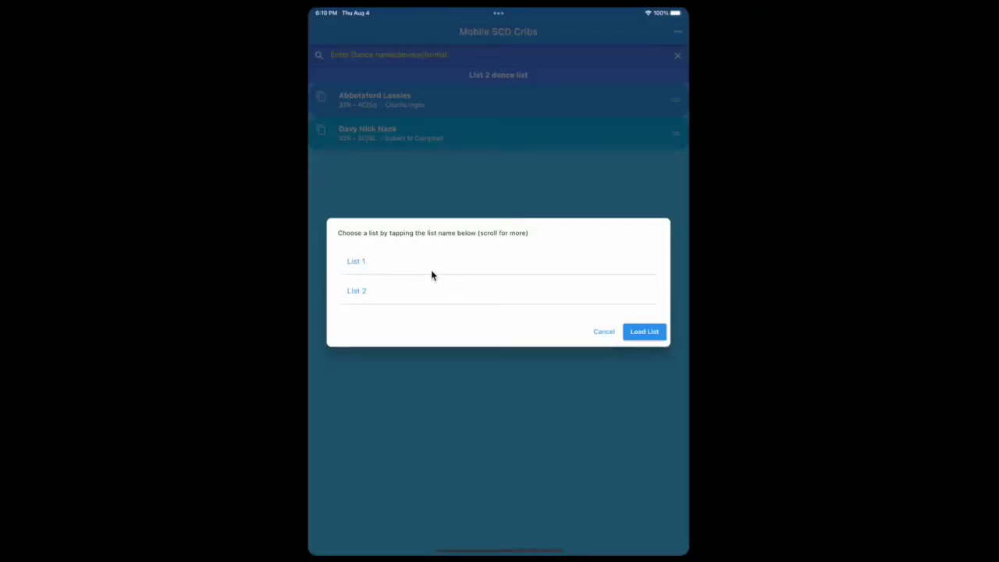
Step: Pick List 1 in the Choose a list dialog and load it
left_click(432, 271)
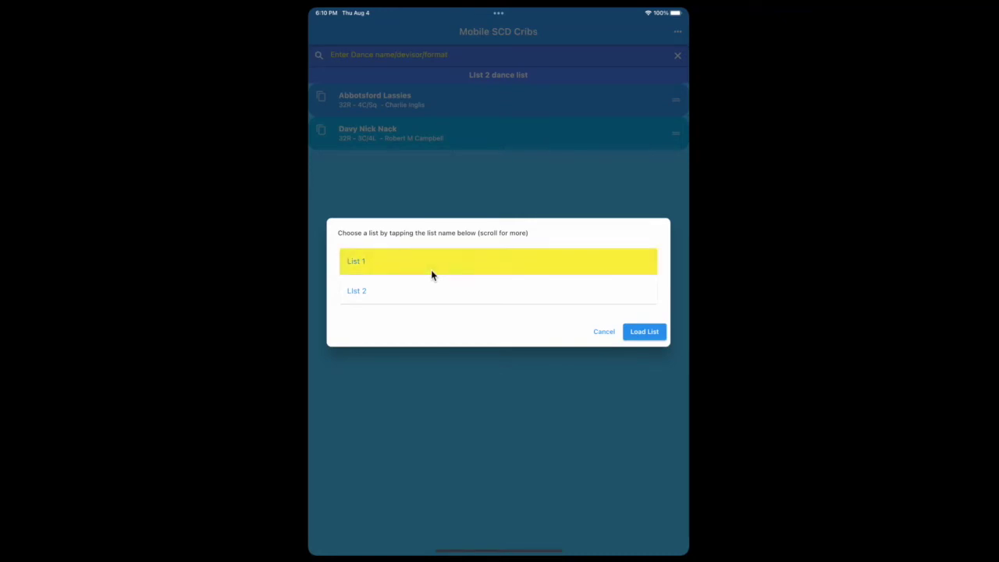
left_click(644, 332)
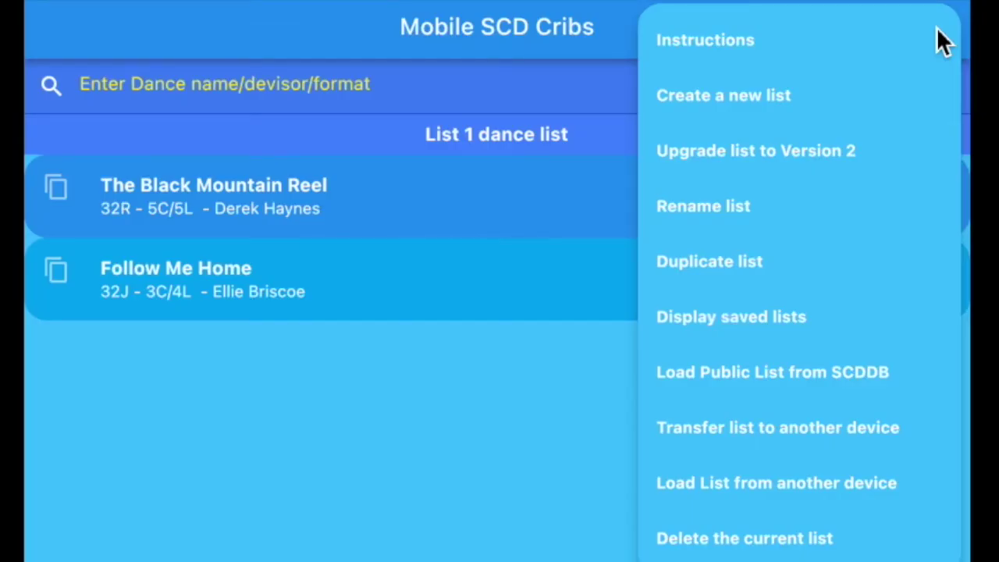
Step: Rename List 1 to 'Social may 23', then show the saved lists
left_click(722, 206)
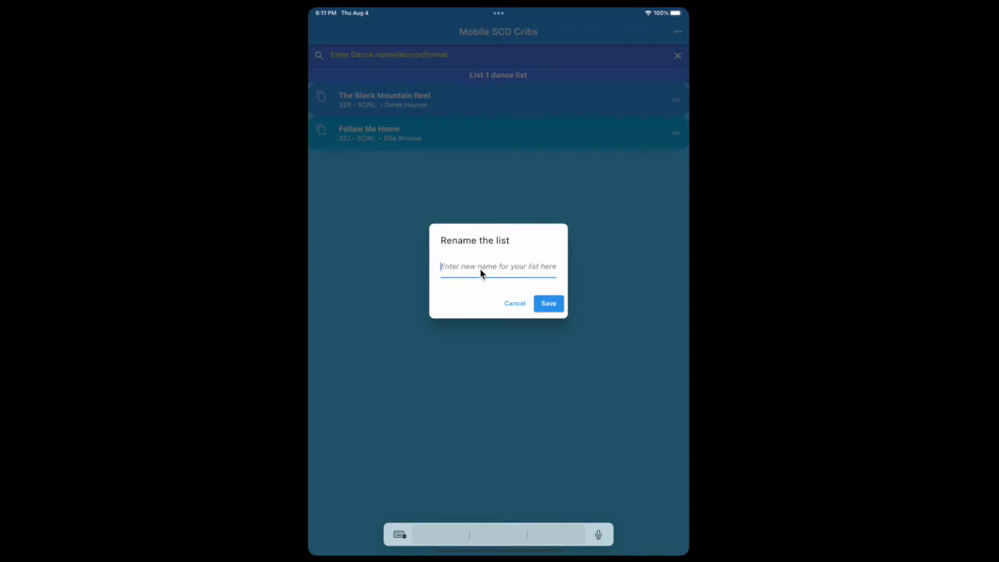
type("Social ")
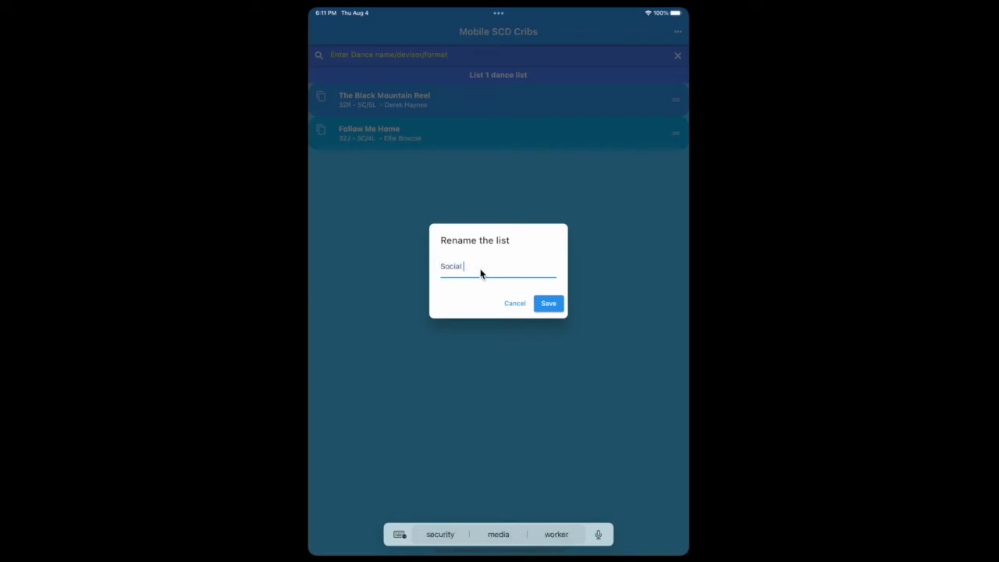
type("may 23")
left_click(552, 308)
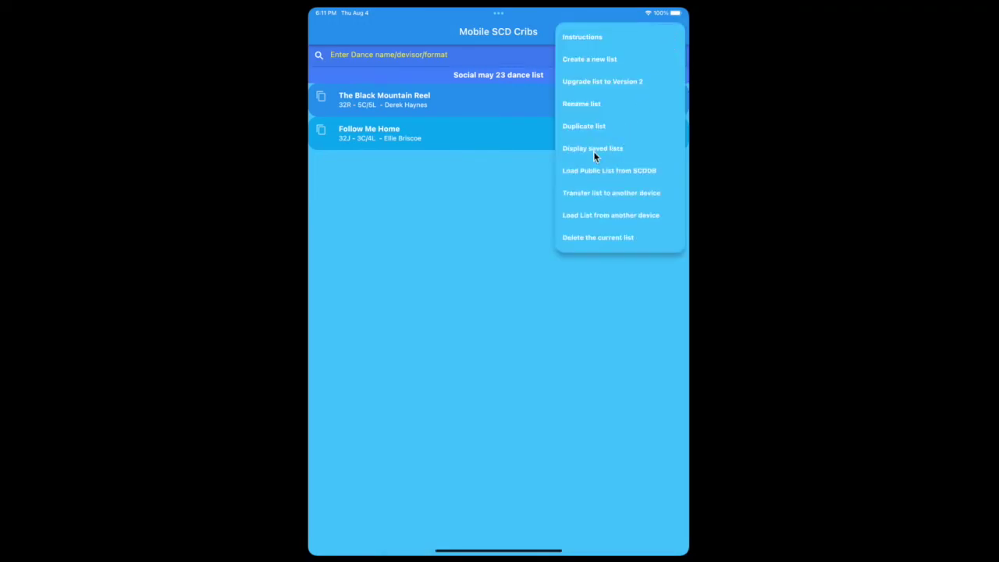
left_click(594, 154)
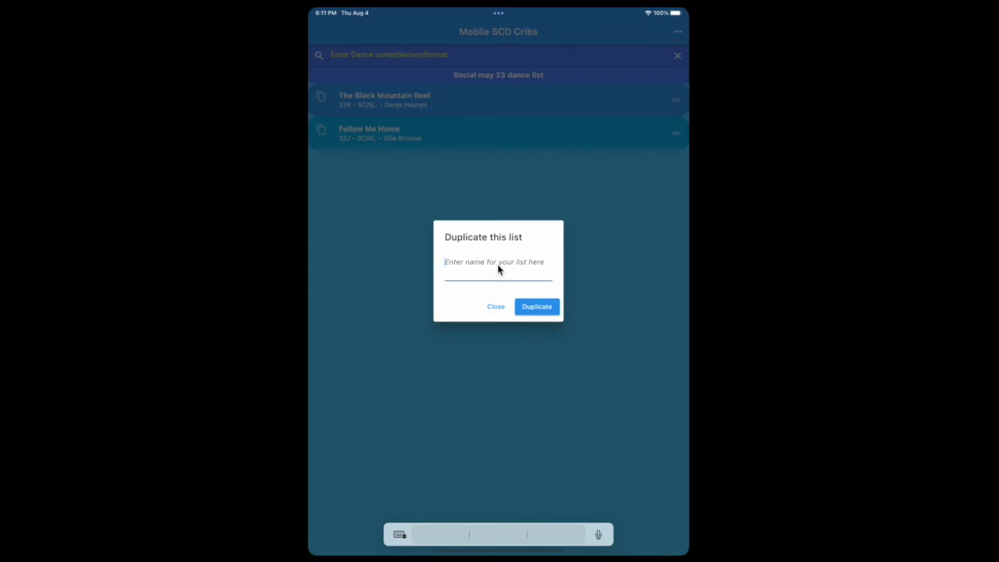
Step: Enter 'List 2 dup' as the name for the duplicated list
type("List 2 dup")
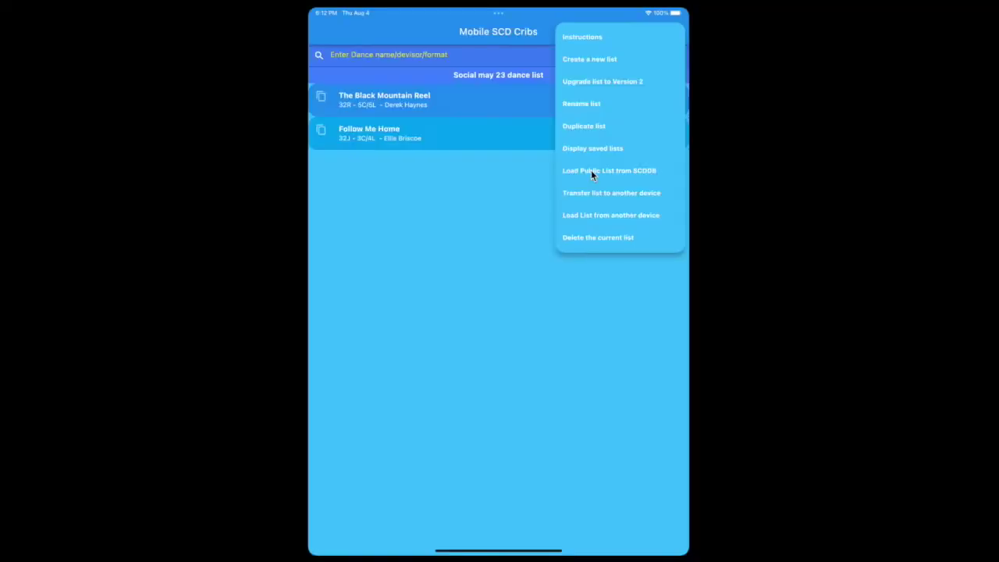
Step: Load SCDDB public list 1000 and save it as '1000 download'
left_click(729, 376)
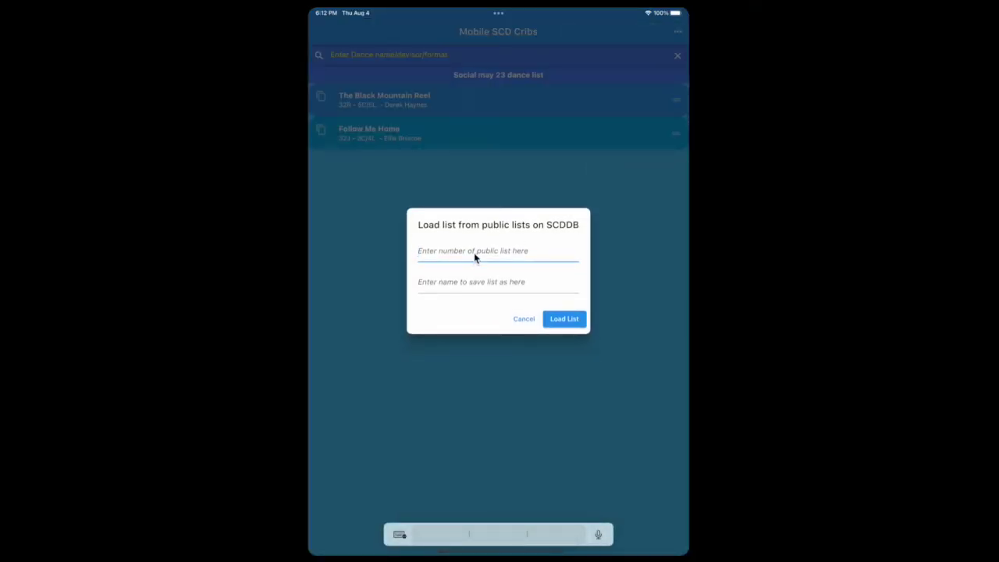
type("1000")
left_click(457, 289)
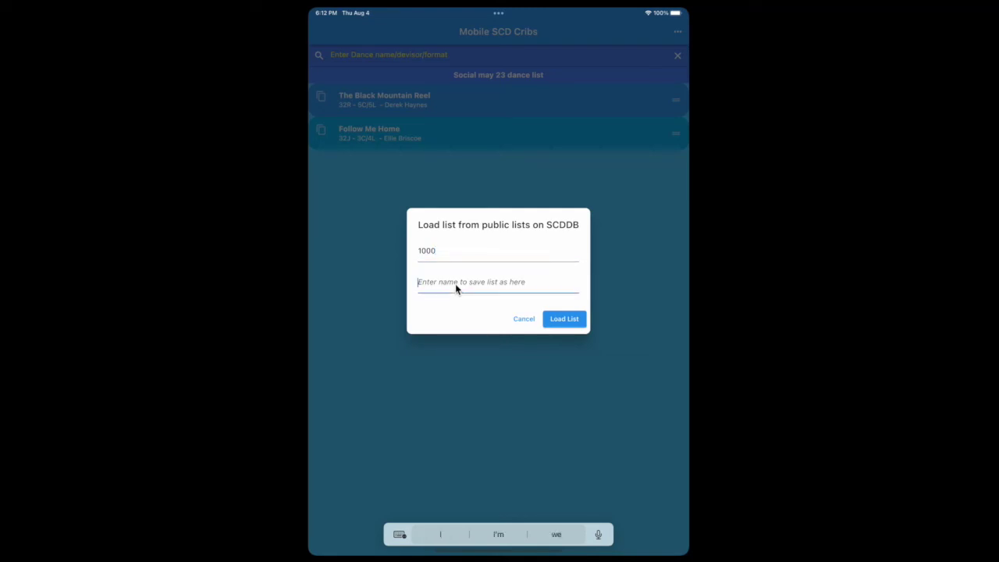
type("1000 download")
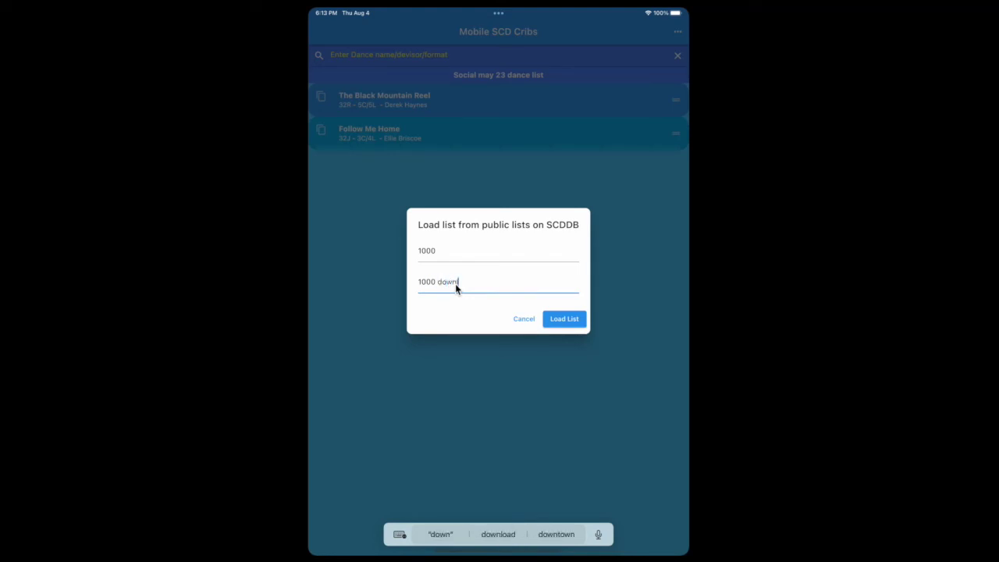
left_click(573, 322)
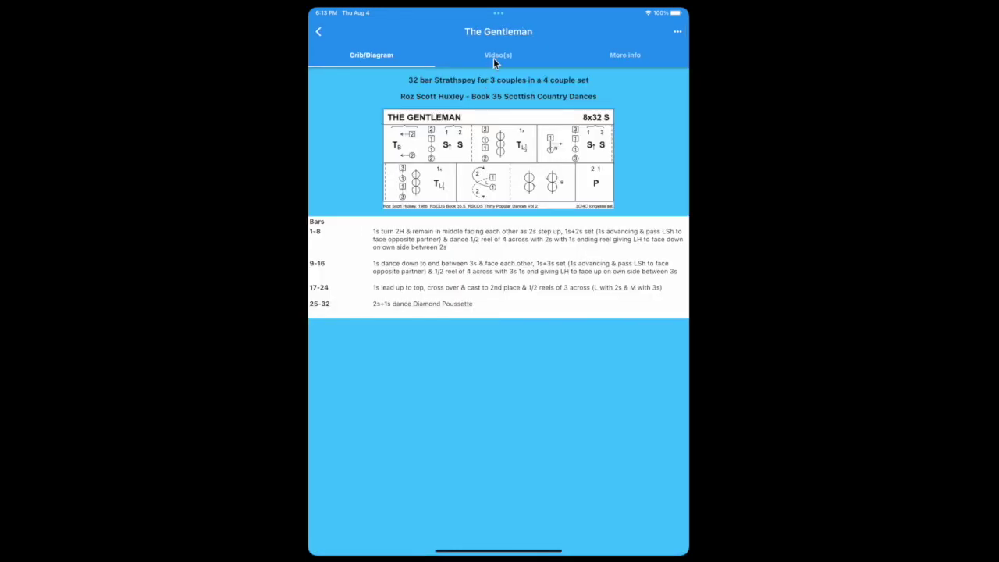
left_click(493, 58)
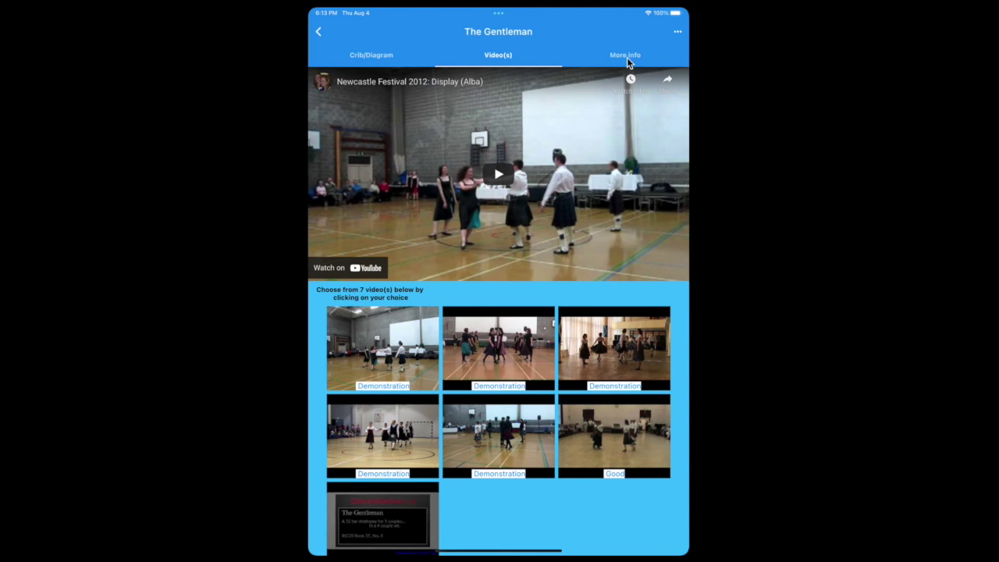
left_click(627, 57)
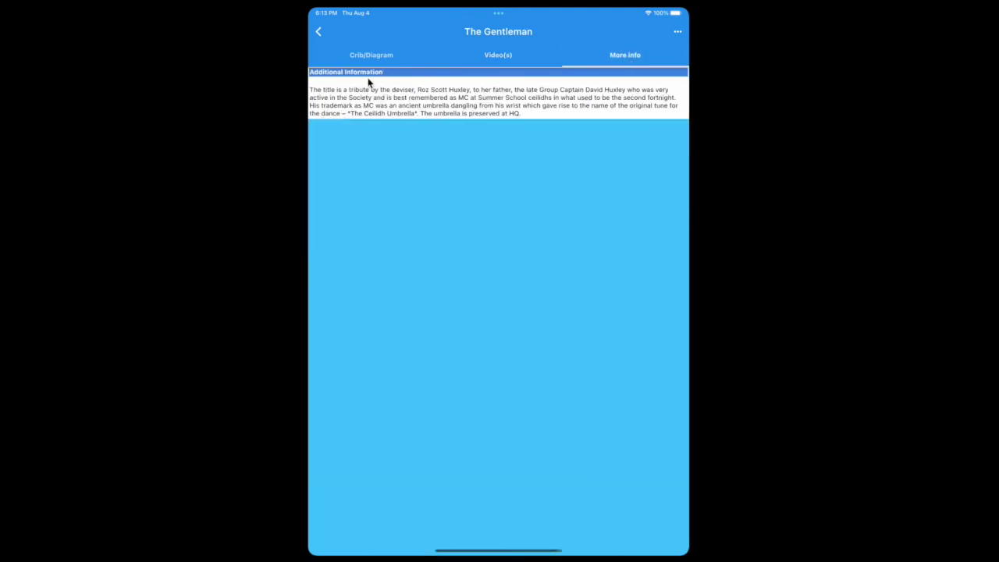
left_click(318, 34)
scroll(389, 265, "down", 1)
Step: Move Father Connelly's Jig above Mrs Milne of Kinneff and delete The Wind on Loch Fyne
scroll(388, 288, "up", 1)
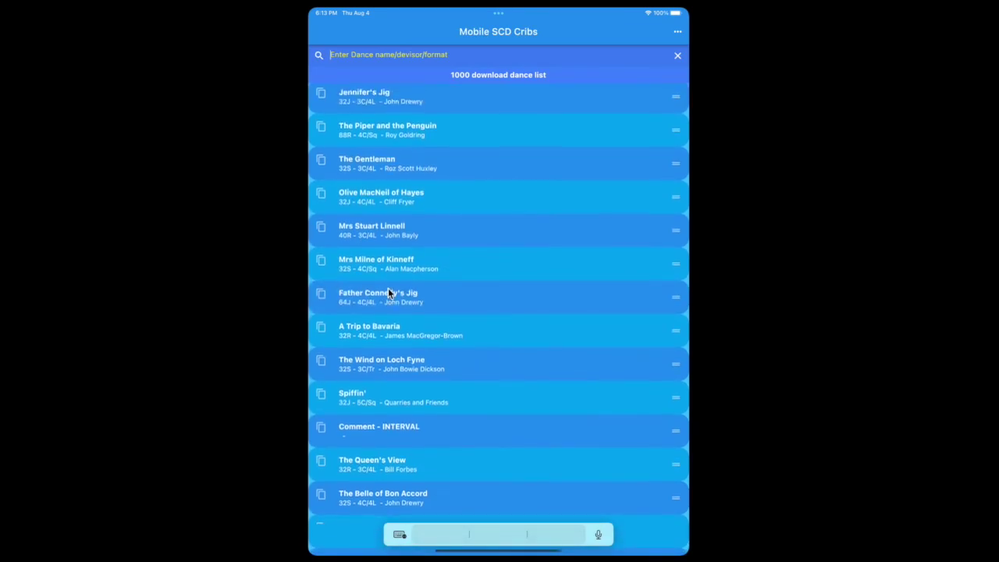
left_click_drag(386, 304, 390, 263)
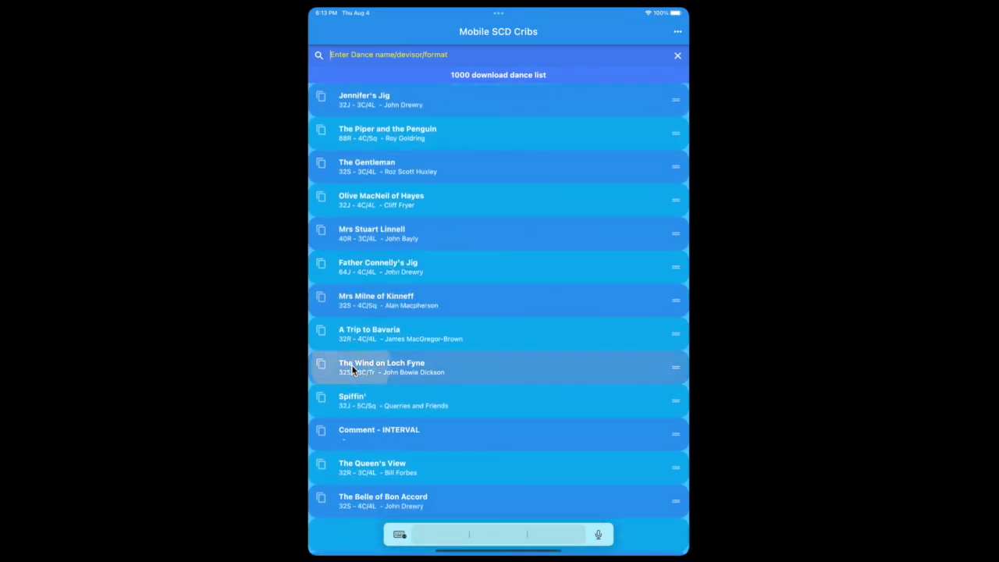
left_click_drag(351, 364, 575, 385)
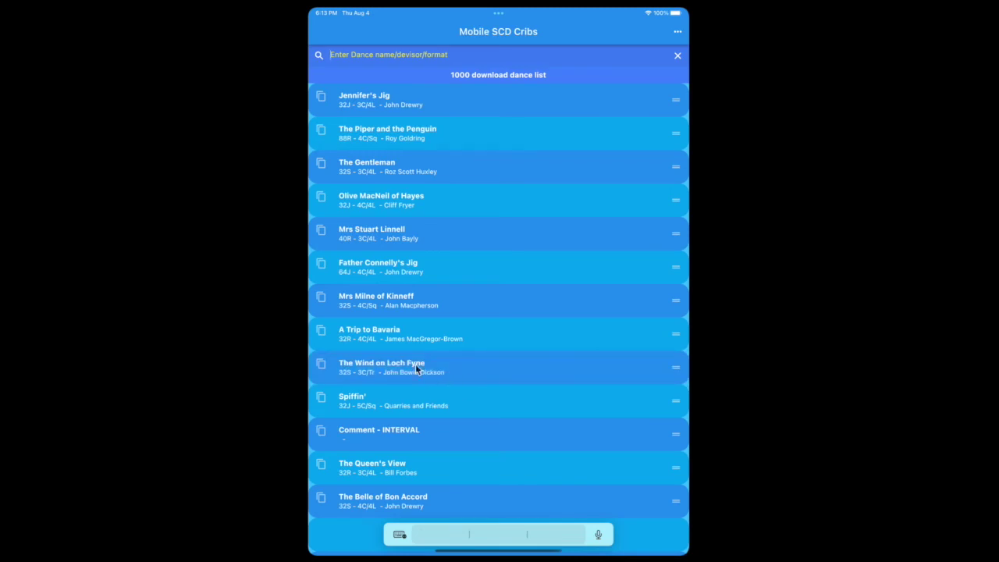
left_click_drag(378, 368, 555, 371)
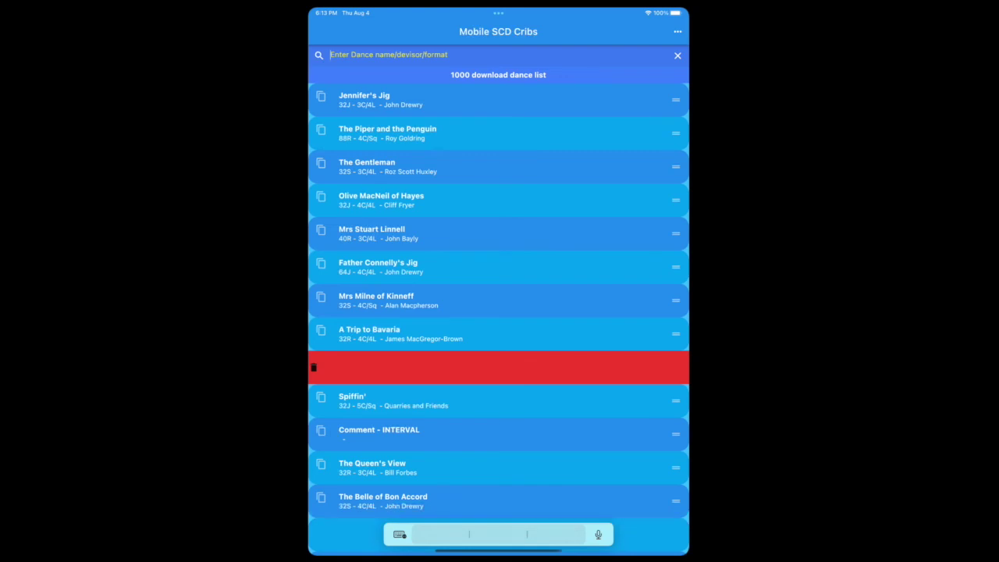
left_click(679, 32)
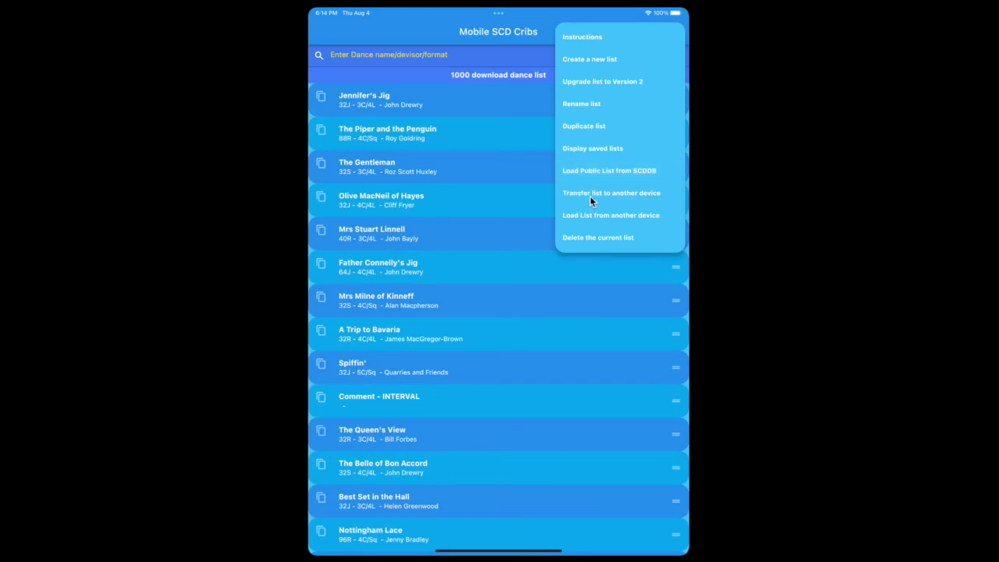
left_click(590, 199)
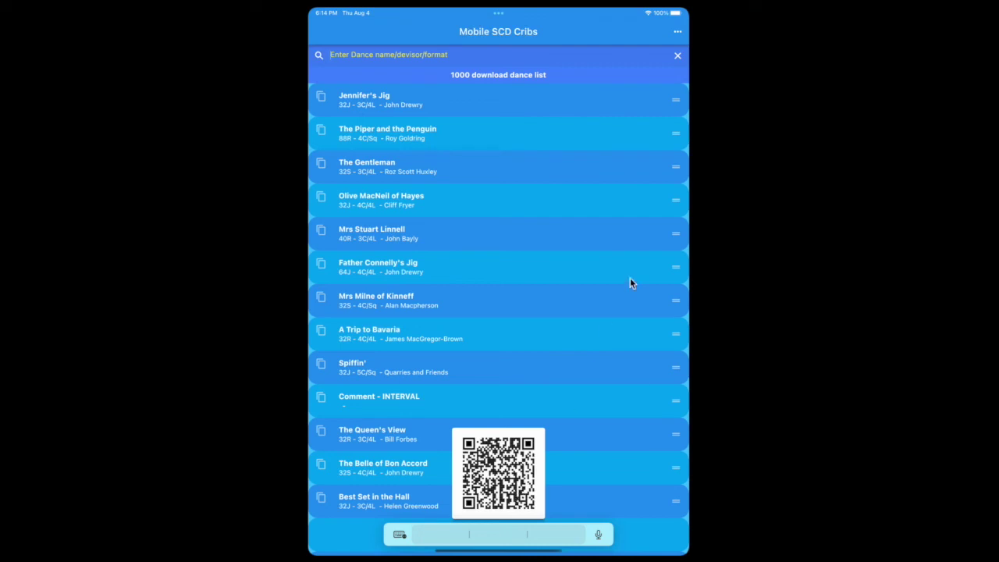
left_click(677, 32)
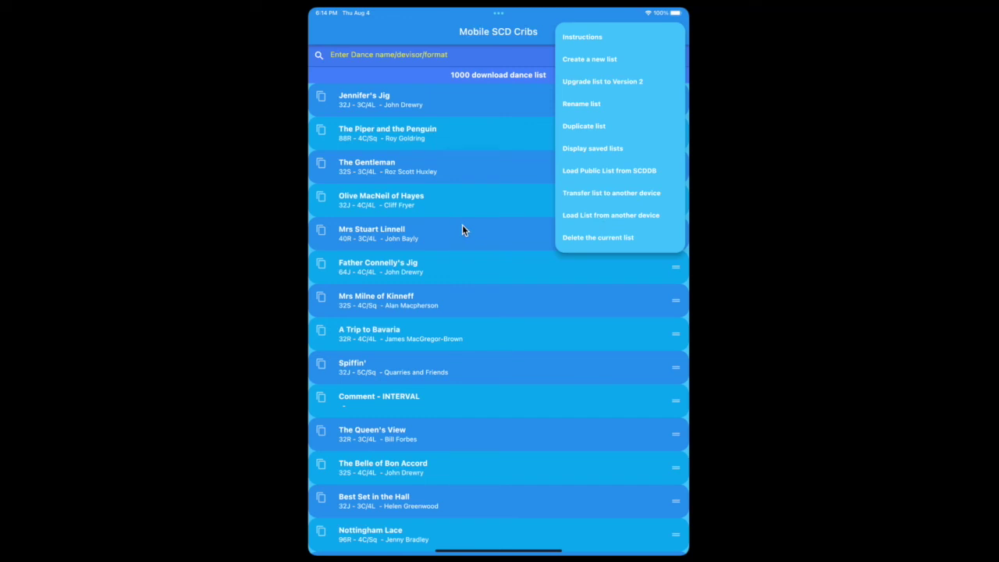
left_click(484, 246)
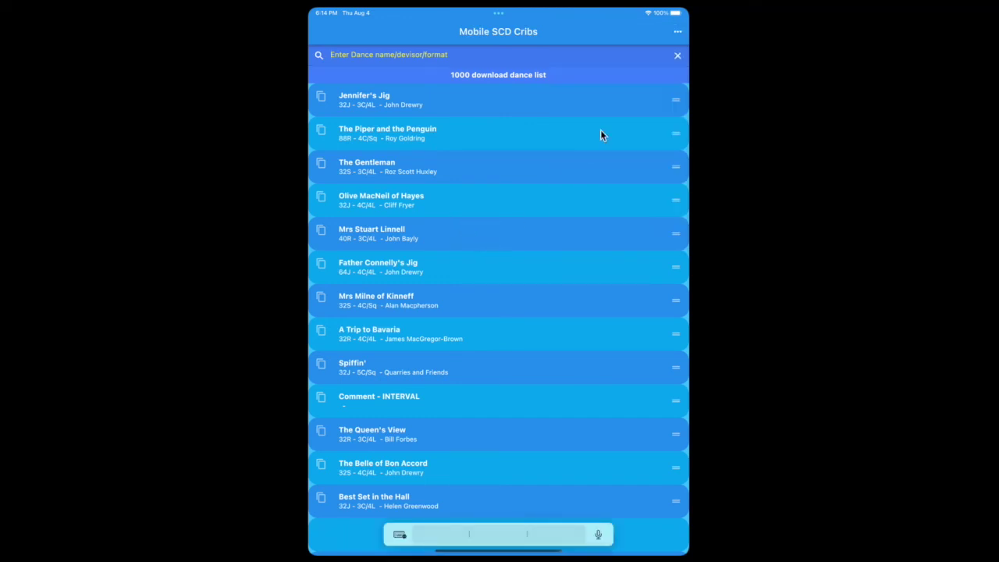
Step: Load the Social may 23 list from the saved lists and delete it
left_click(677, 33)
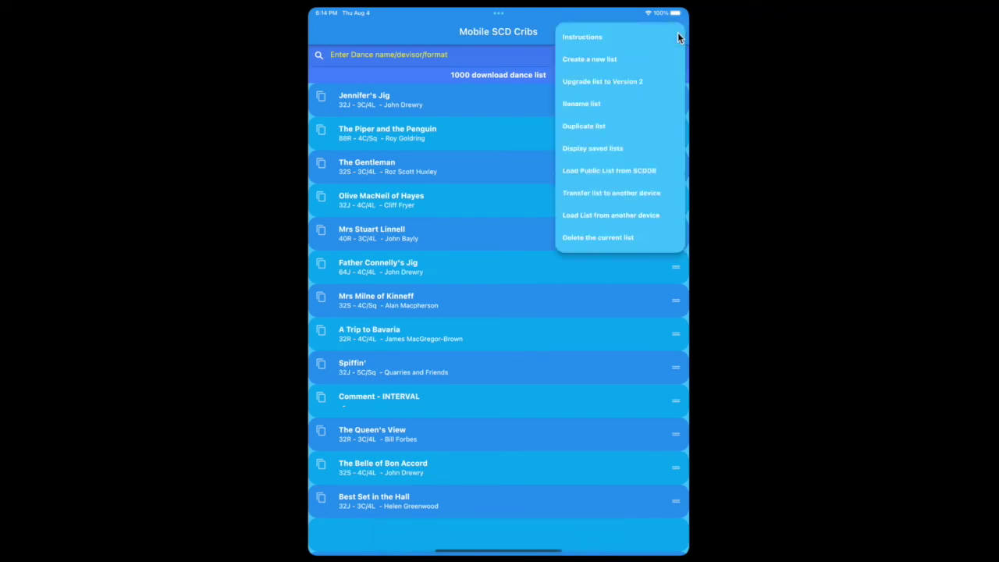
left_click(603, 150)
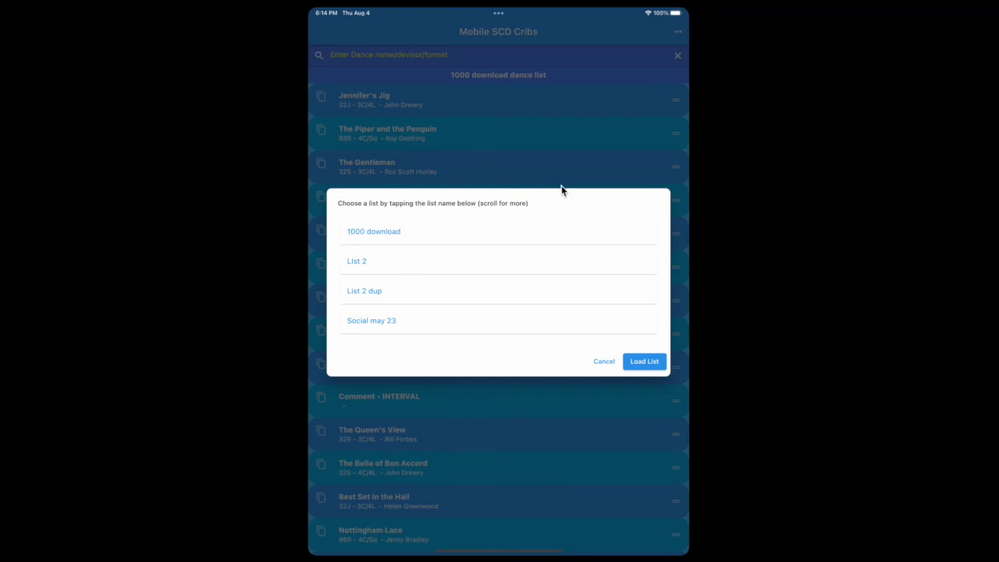
left_click(423, 320)
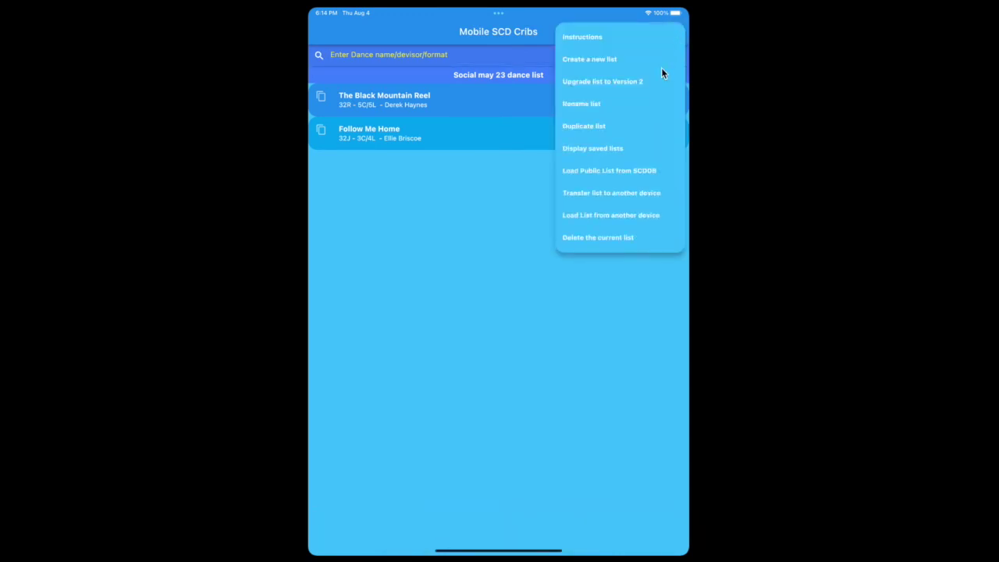
left_click(576, 239)
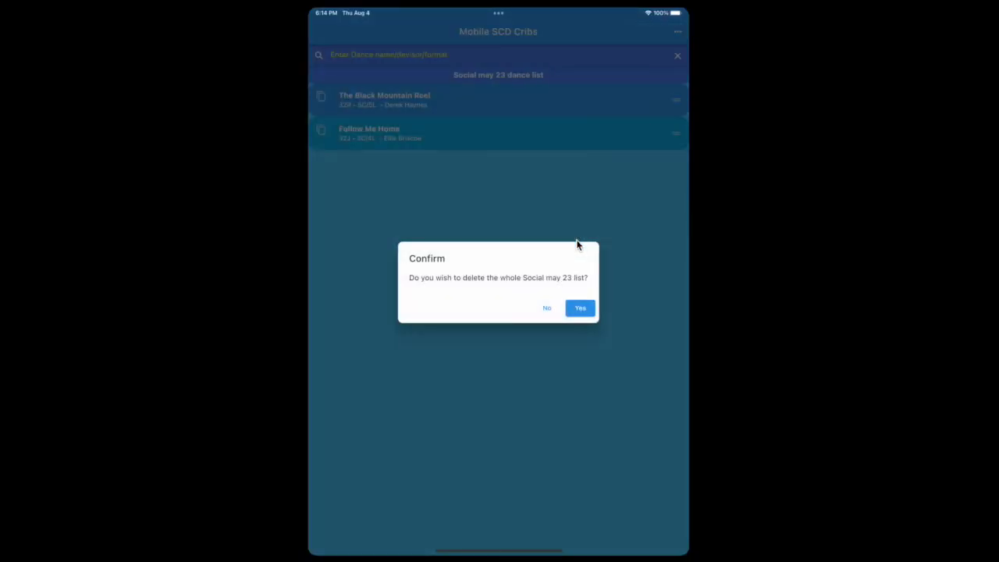
left_click(581, 309)
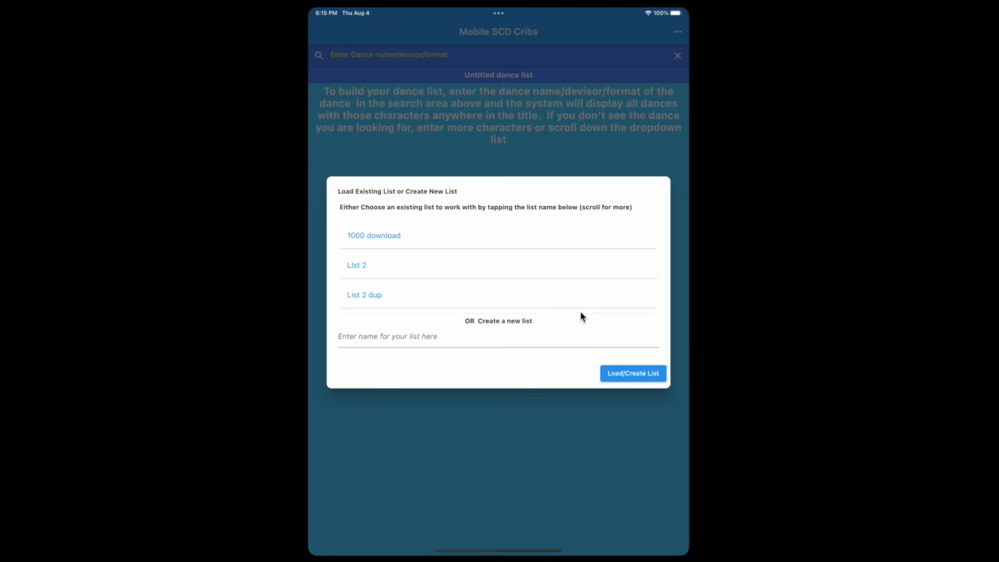
Step: Create and load a new empty list named 'List 3'
left_click(504, 339)
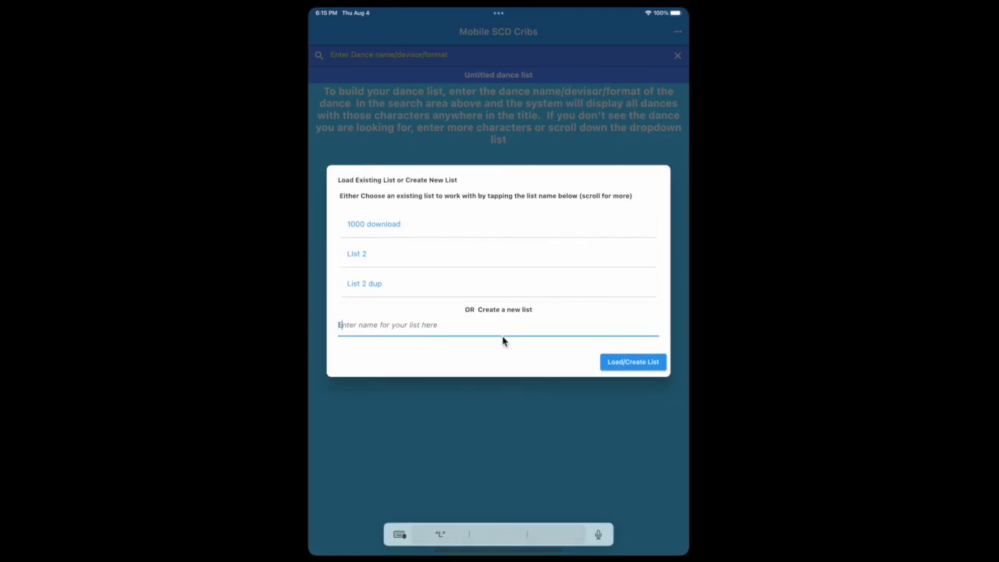
type("List 3")
left_click(621, 363)
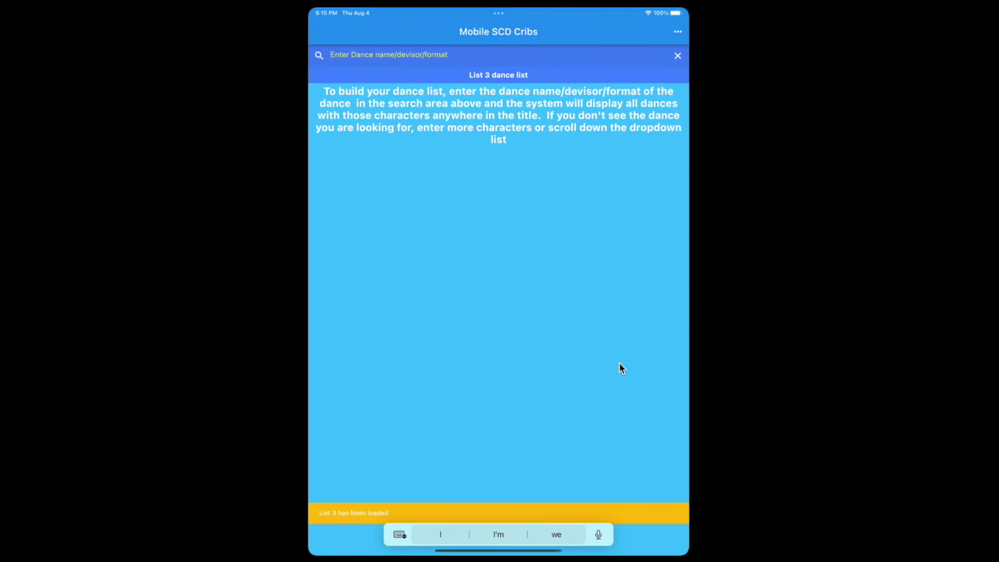